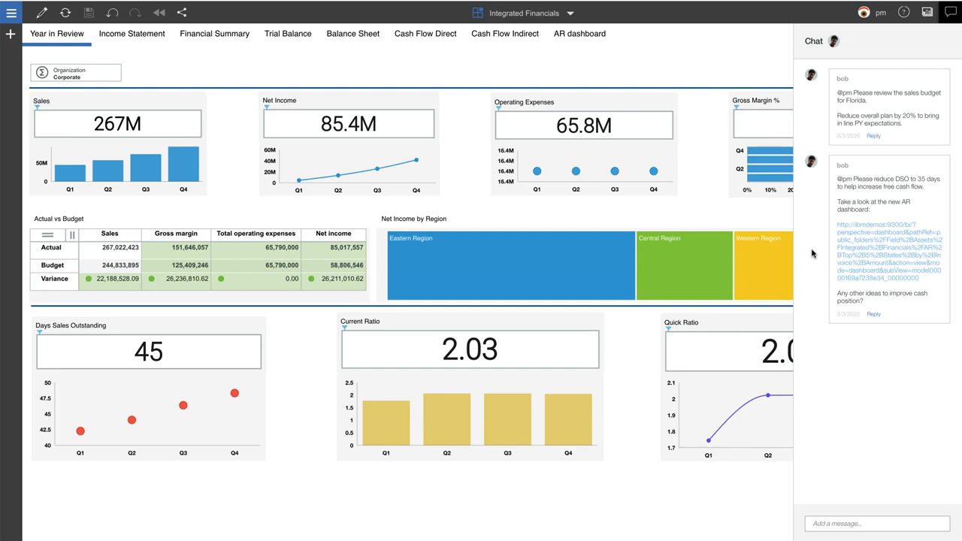
Close the chat and drill the Net Income by Region treemap down to the Eastern Region's states and back up
left_click(951, 16)
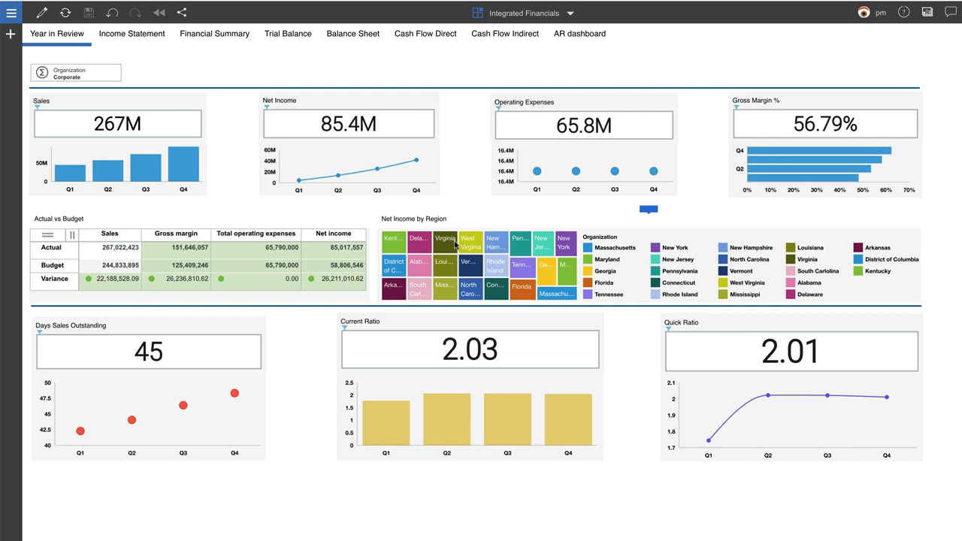
left_click(455, 244)
left_click(428, 213)
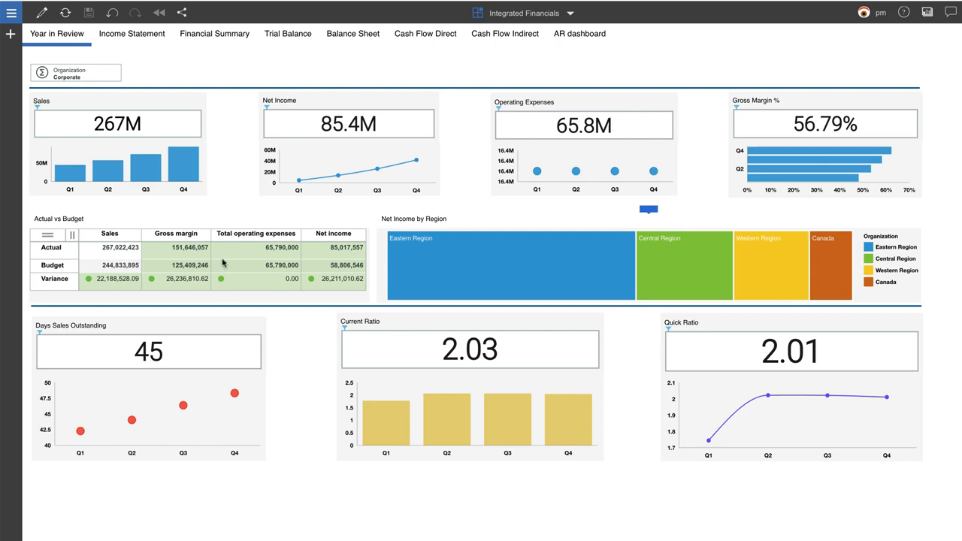
Open the Income Statement sheet, check the chat requests, and set its Organization to Florida
left_click(160, 38)
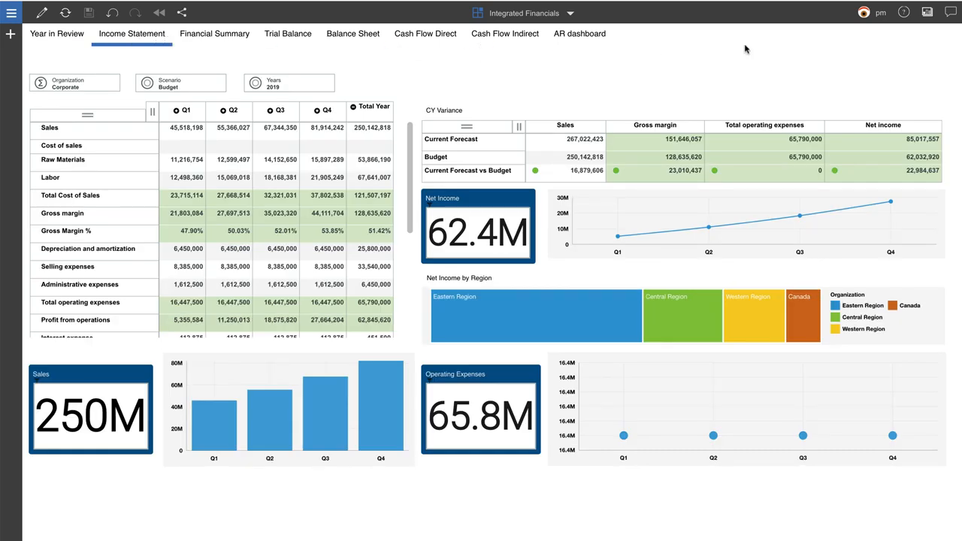
left_click(949, 13)
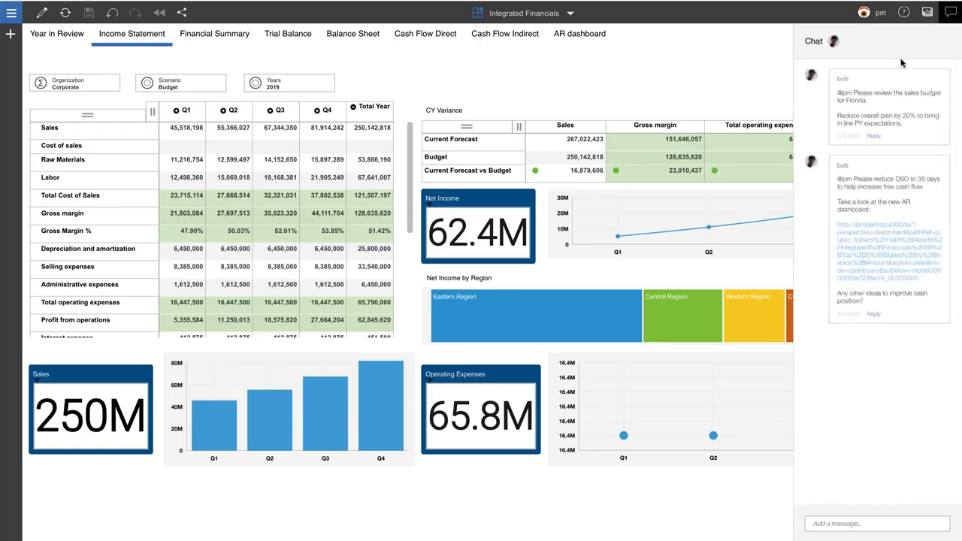
left_click(949, 13)
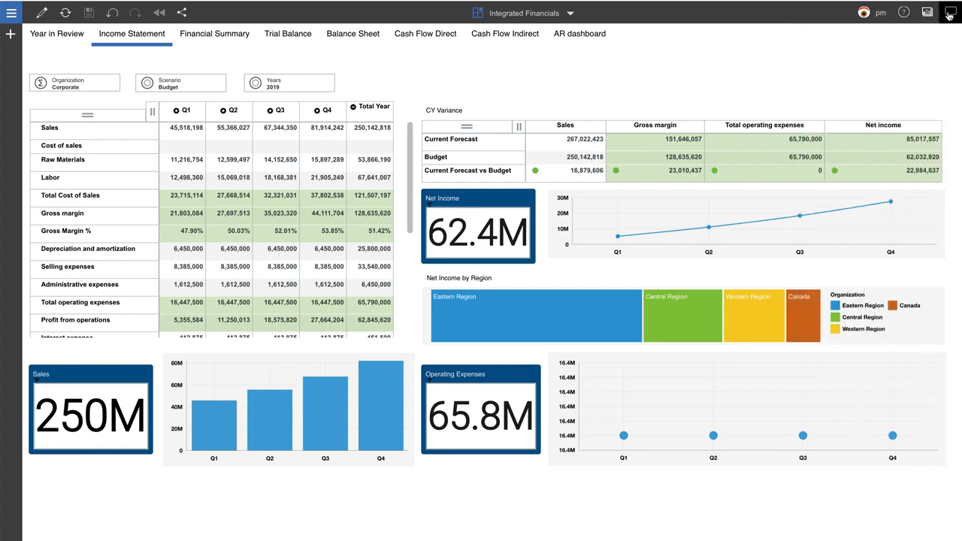
left_click(64, 86)
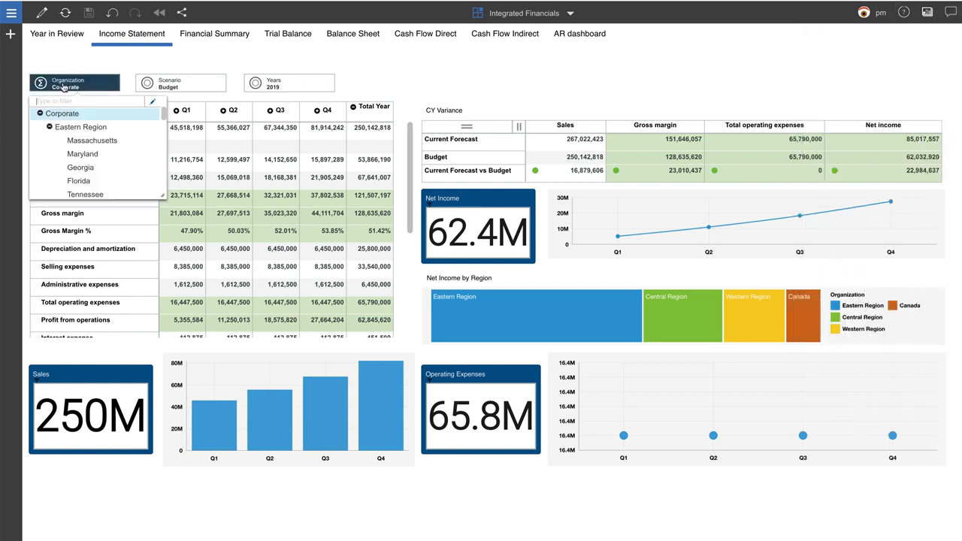
left_click(68, 181)
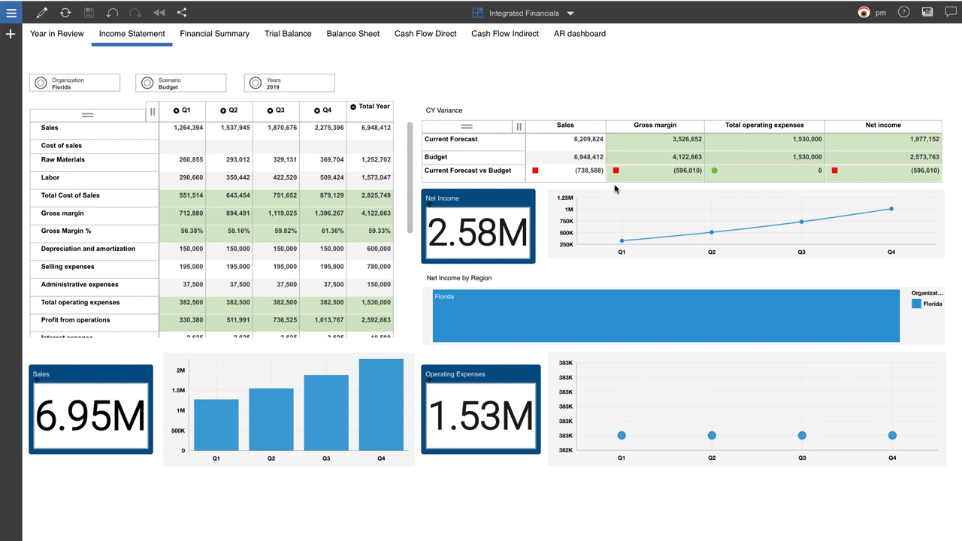
Create a sandbox named Florida Changes from Base for the income statement view
left_click(211, 116)
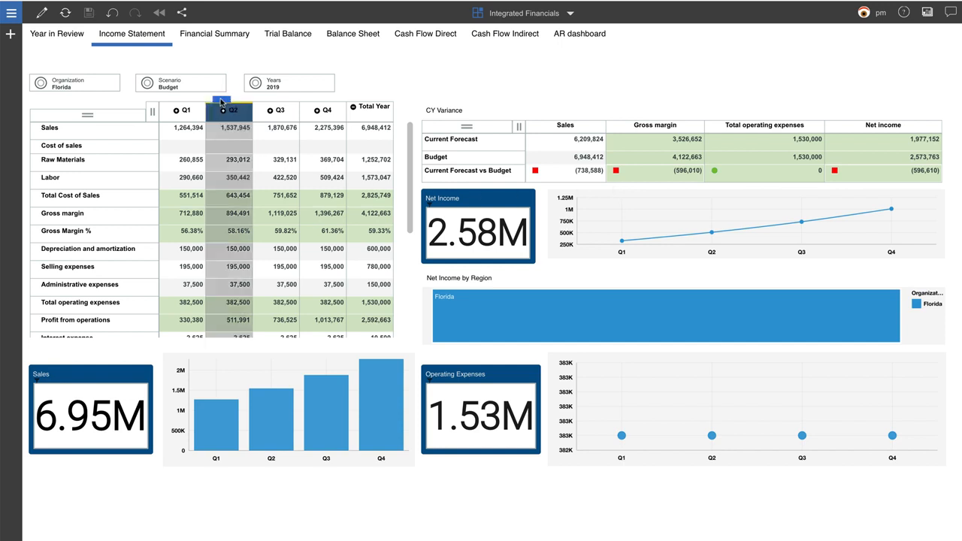
left_click(265, 82)
left_click(267, 122)
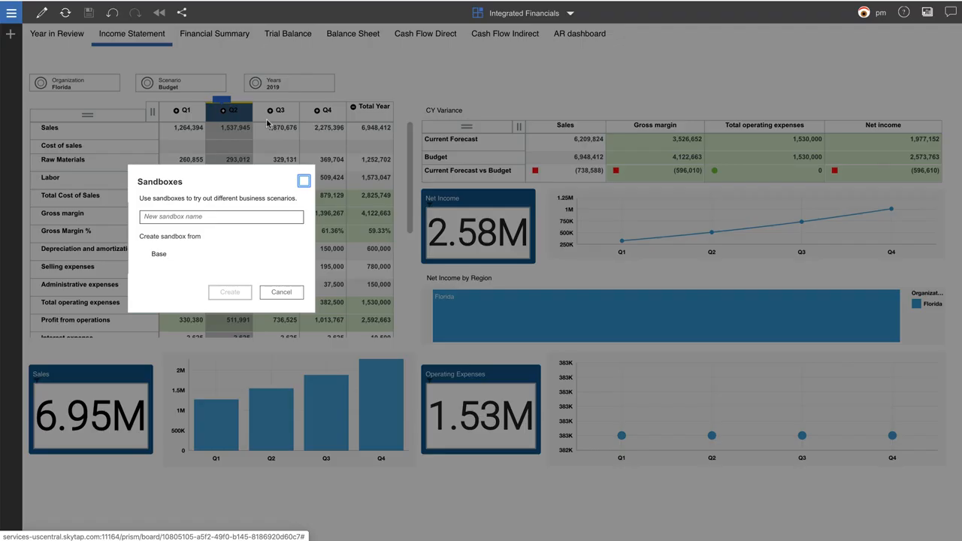
left_click(223, 215)
type("Florida")
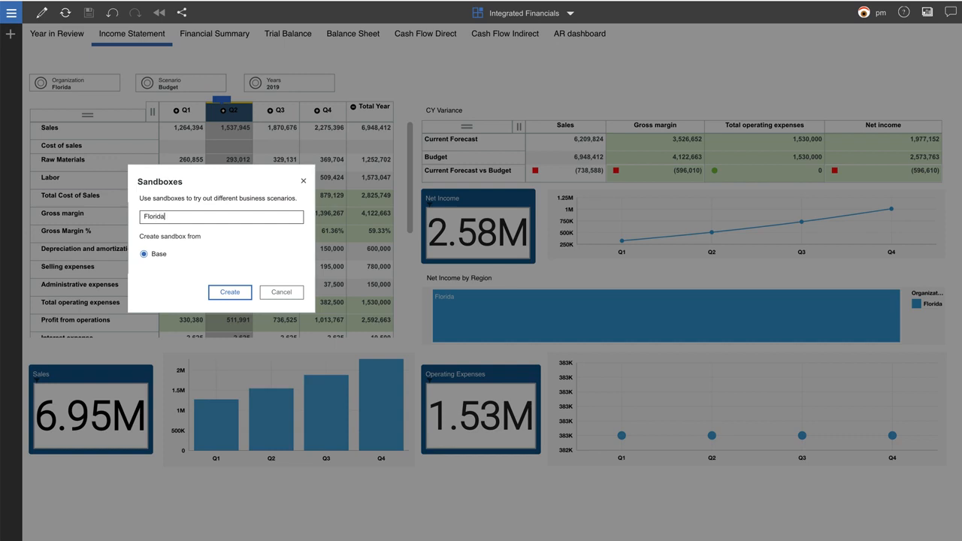
type(" Changes")
left_click(223, 290)
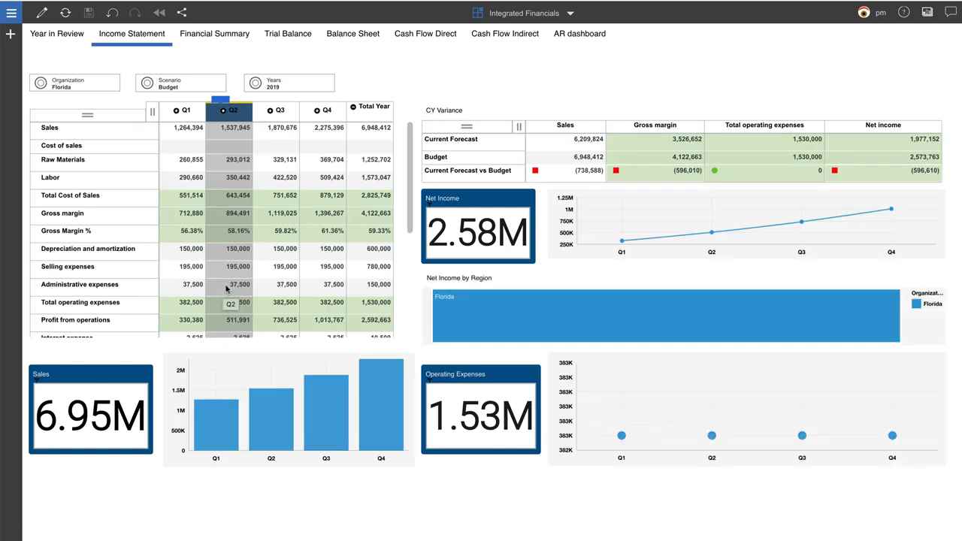
Compare the spreading methods for the Total Year Sales cell and apply a proportional spread of 7M that replaces values to the left
right_click(365, 129)
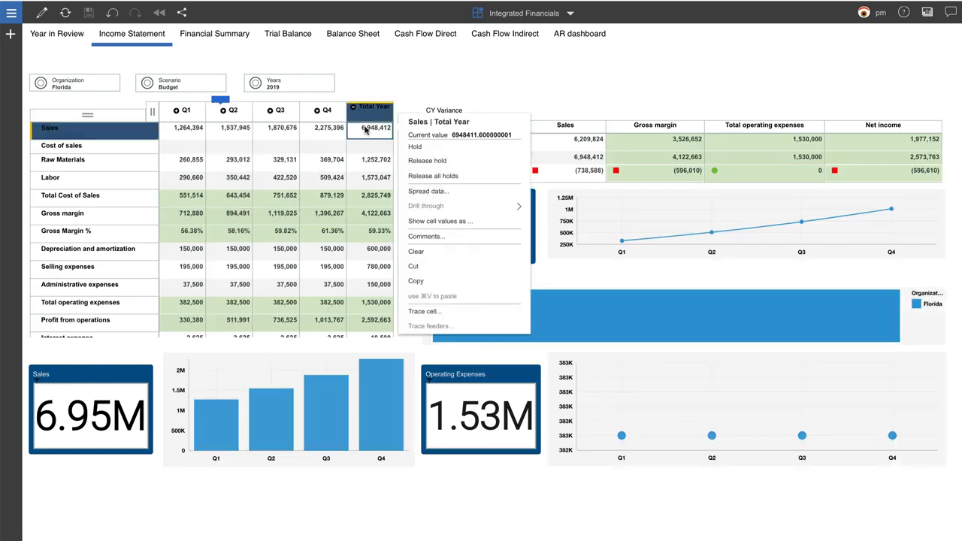
left_click(412, 192)
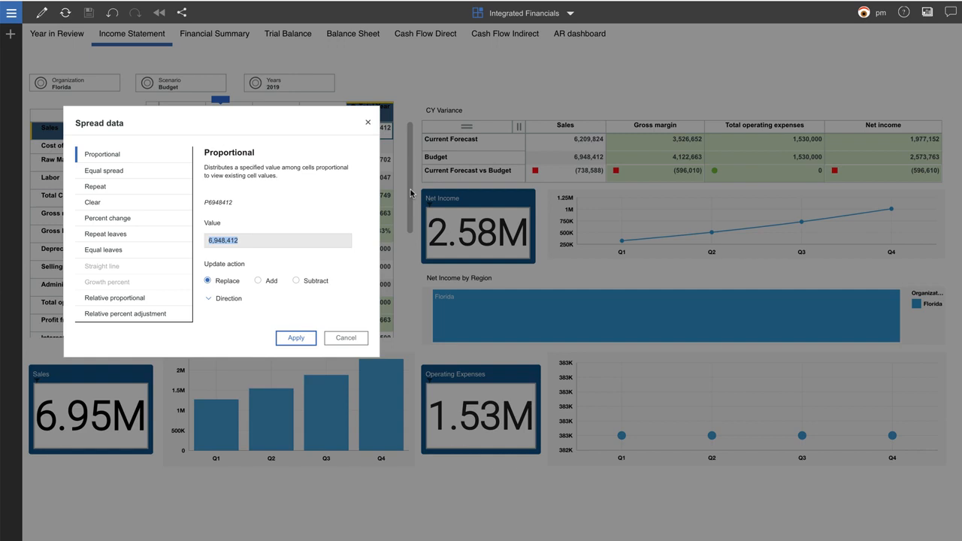
left_click(152, 178)
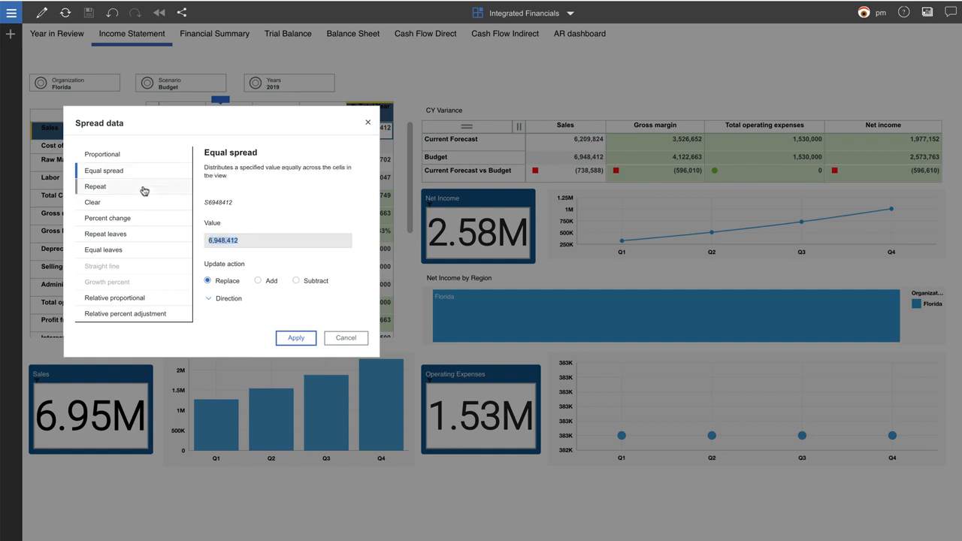
left_click(144, 191)
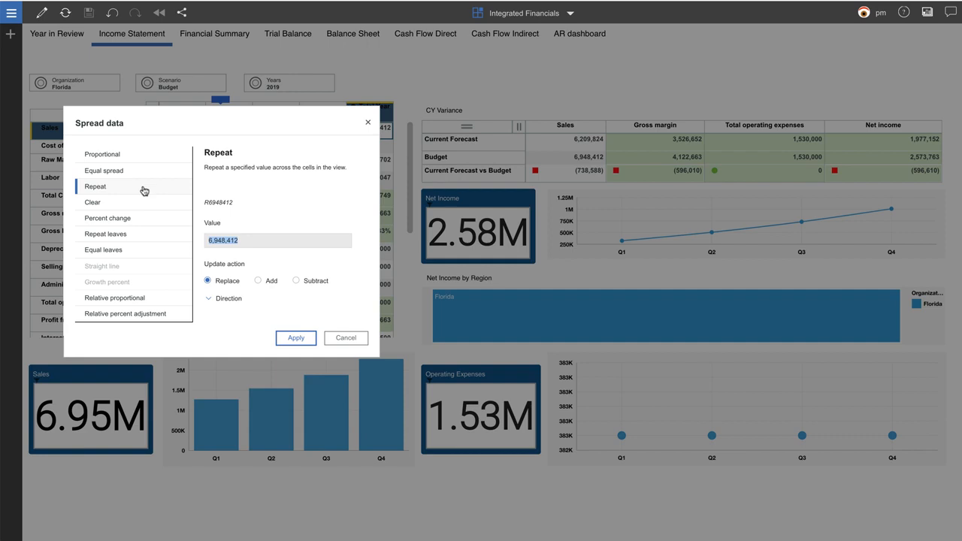
left_click(141, 156)
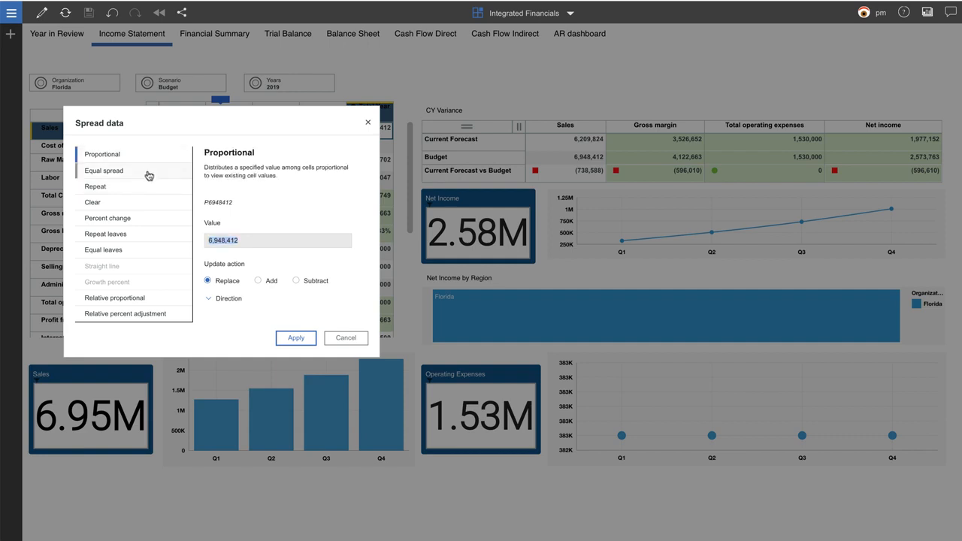
double_click(255, 243)
type("7M")
left_click(209, 299)
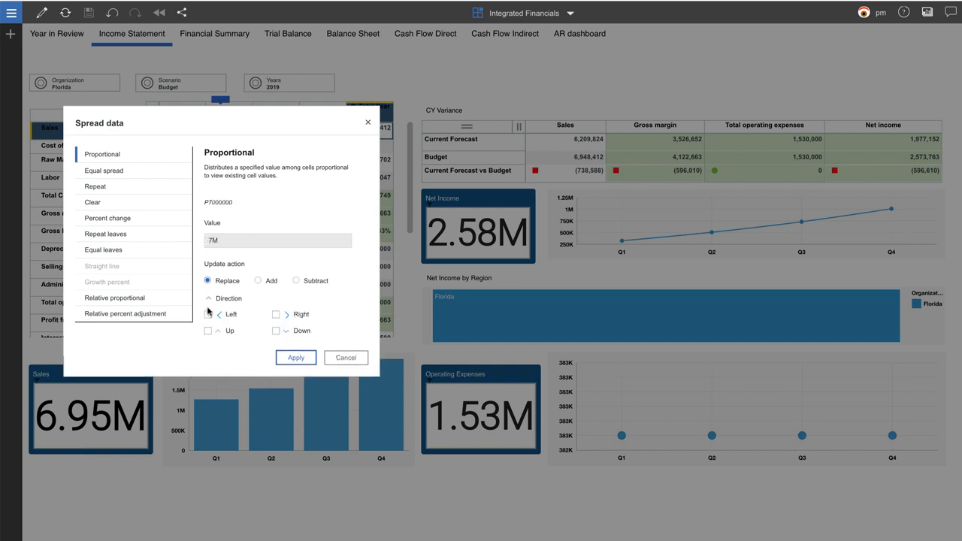
left_click(208, 315)
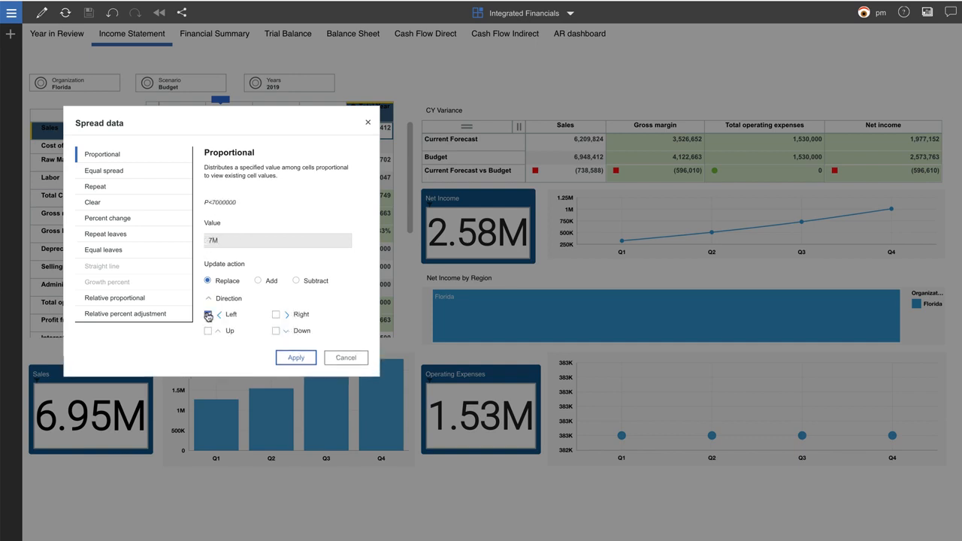
left_click(286, 356)
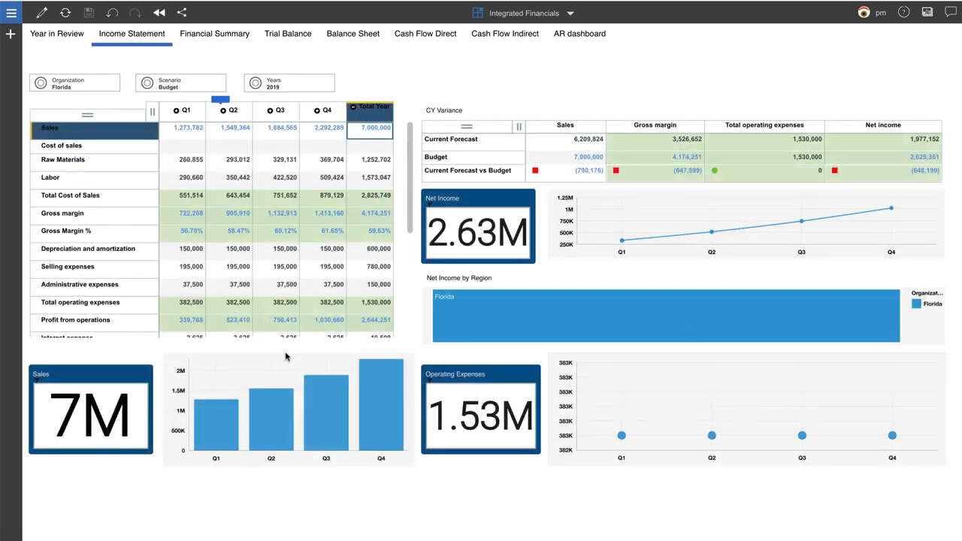
Expand Q1 to inspect its monthly figures, collapse it again, and reset the data changes
left_click(176, 110)
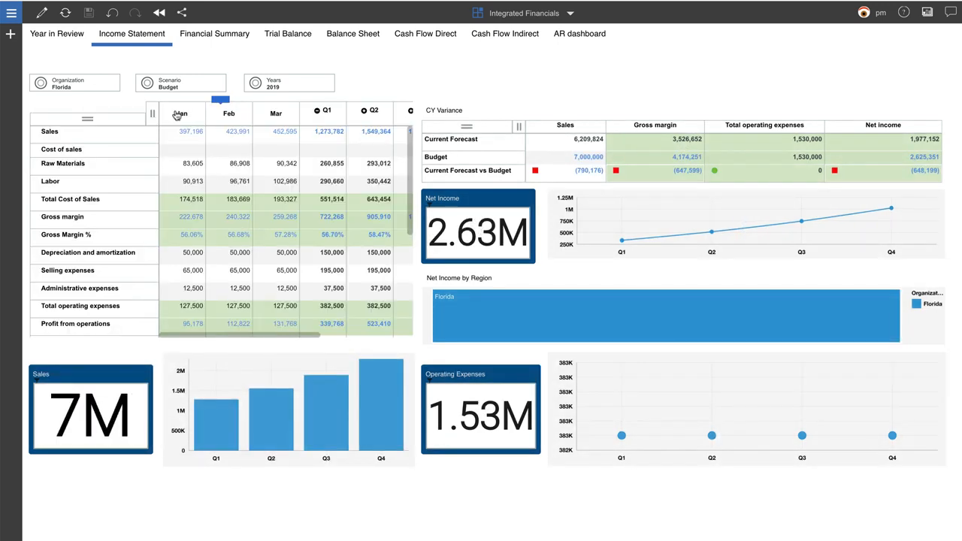
left_click(316, 111)
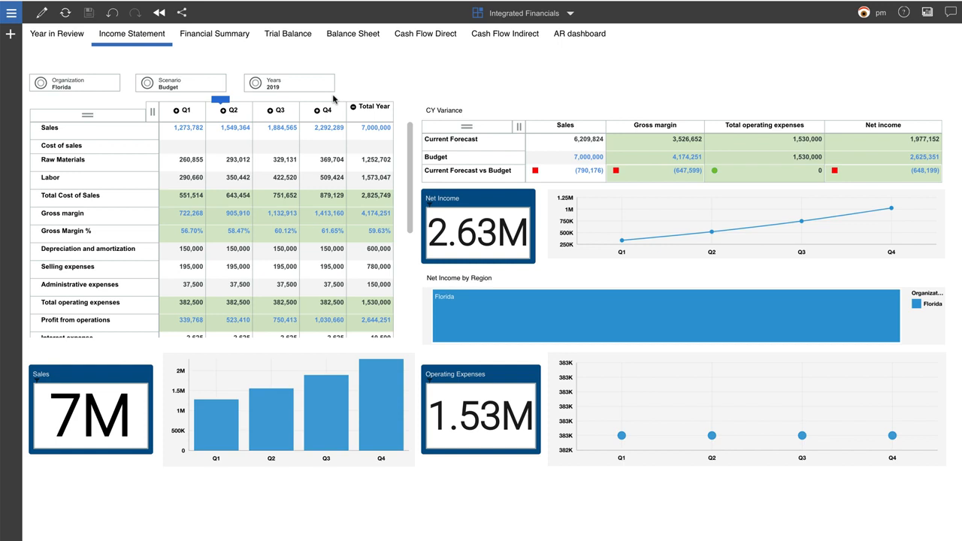
left_click(159, 13)
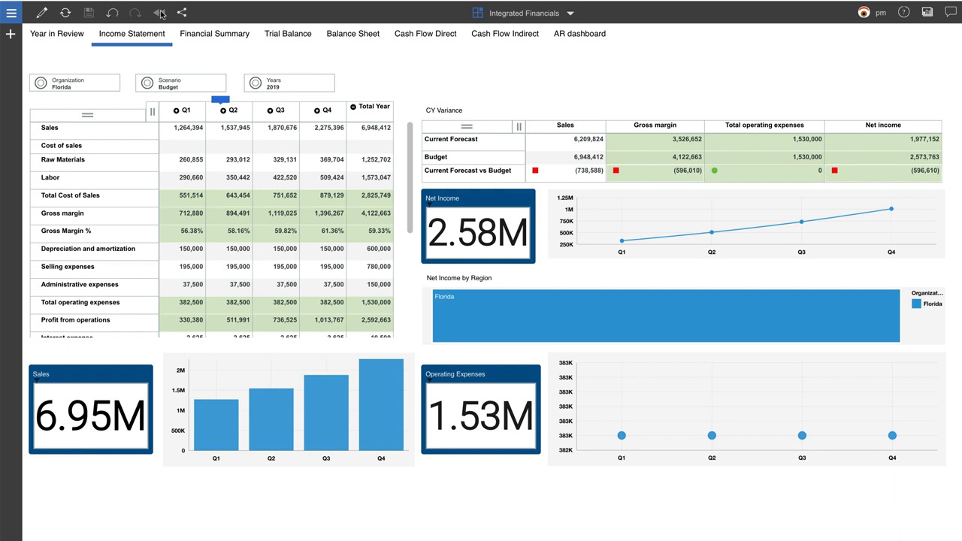
Reduce Florida's total sales budget by 20% by entering dec20 as the Sales value below the table
double_click(72, 415)
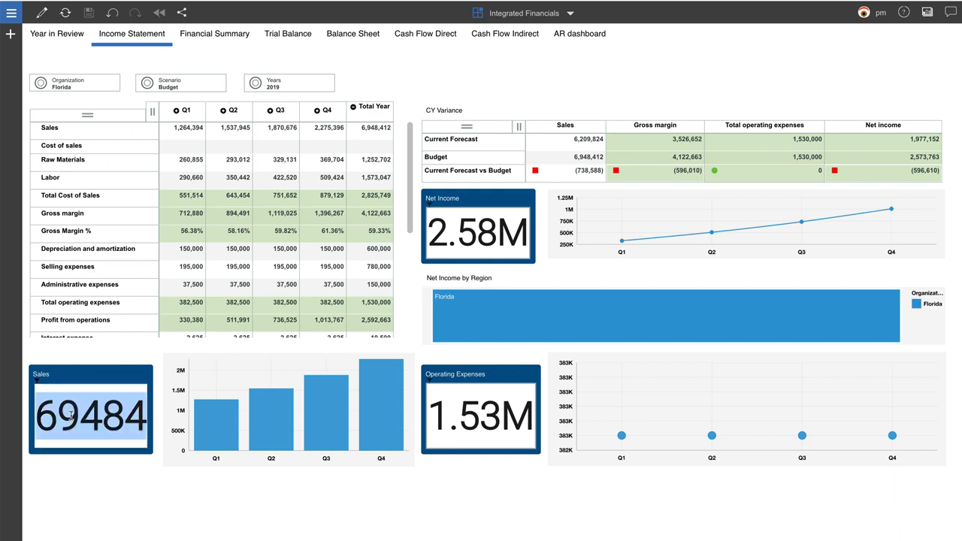
type("dec20")
key("Return")
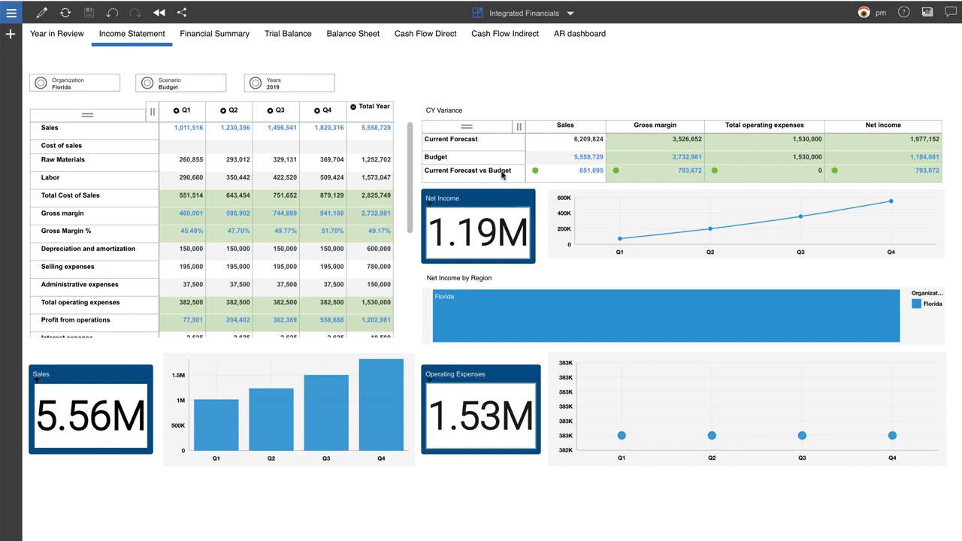
Post the comment "Reduced overall plan by 20% to bring in line PY expectations." on the Total Year Sales cell
left_click(381, 132)
right_click(381, 133)
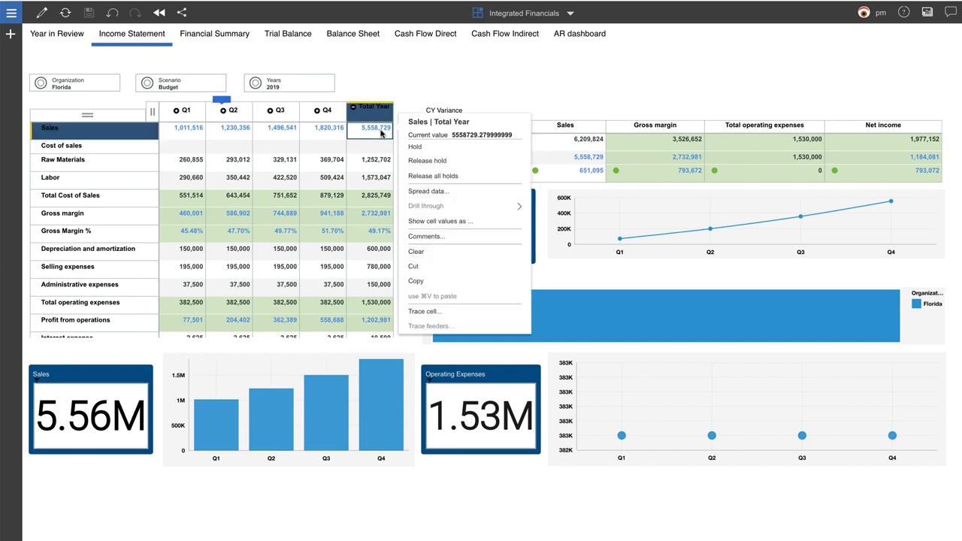
left_click(415, 237)
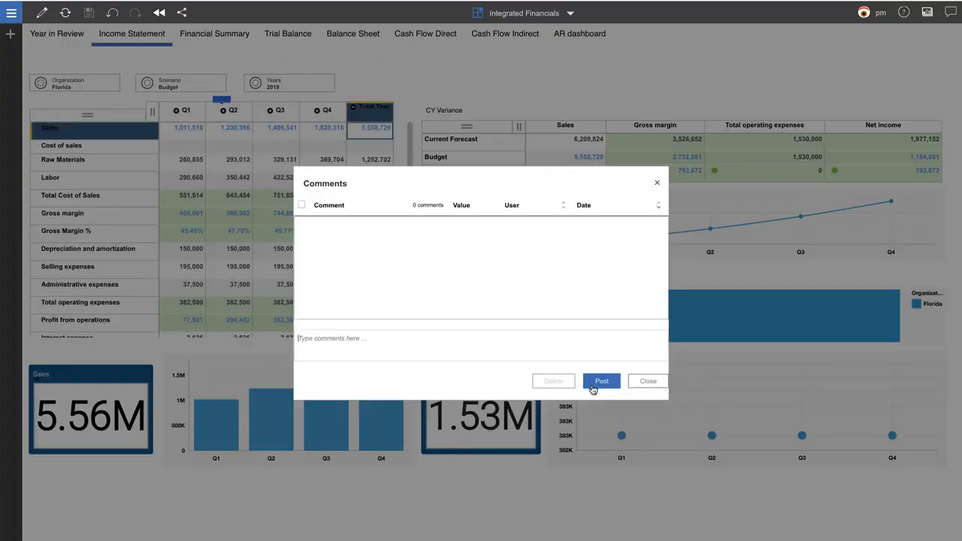
type("Reduced overall plan by 20%")
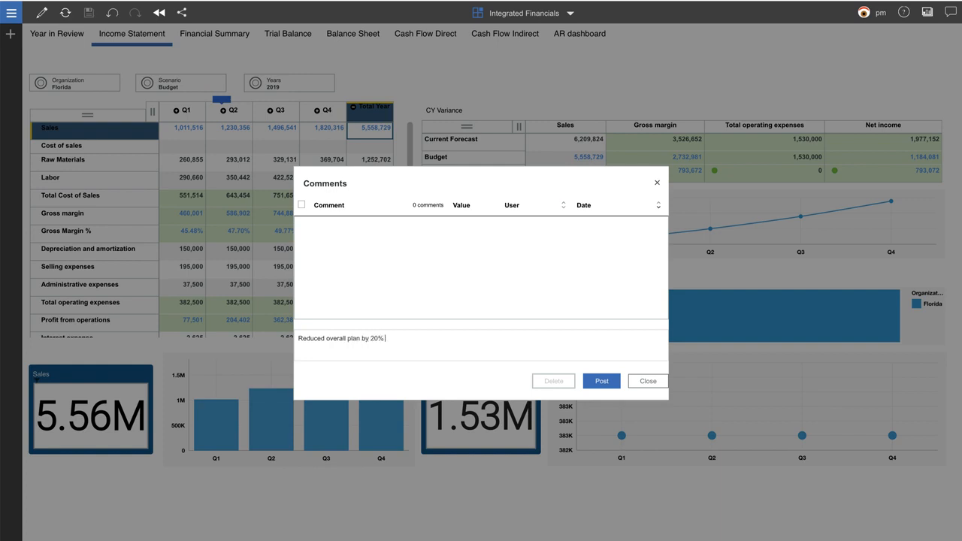
type(" to bring in line PY expectations.")
left_click(593, 383)
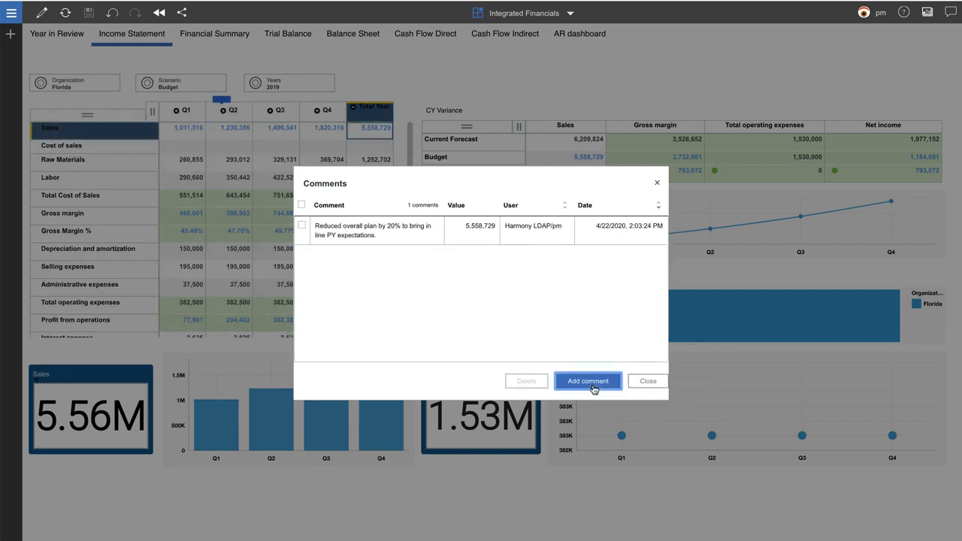
left_click(646, 381)
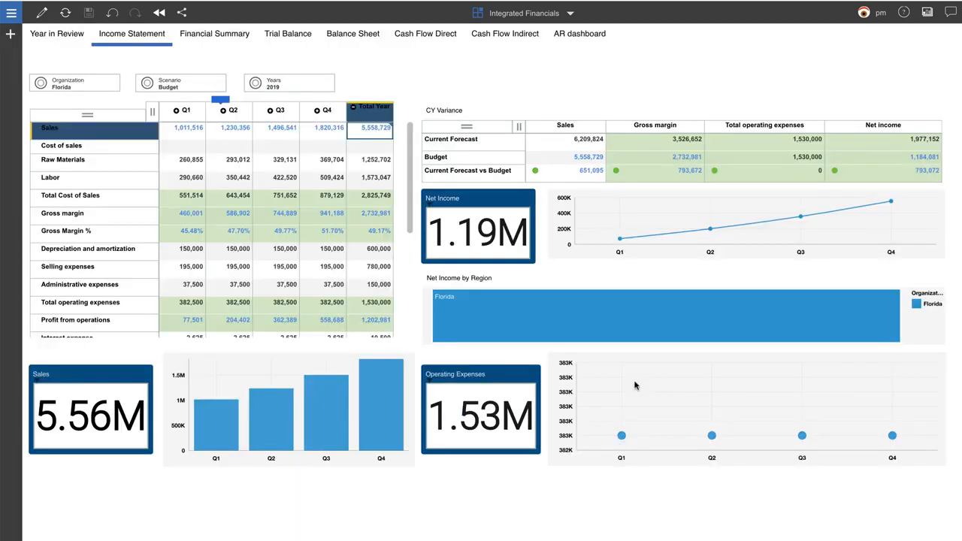
Review the comments stored on the Total Year Sales cell and close them
right_click(385, 129)
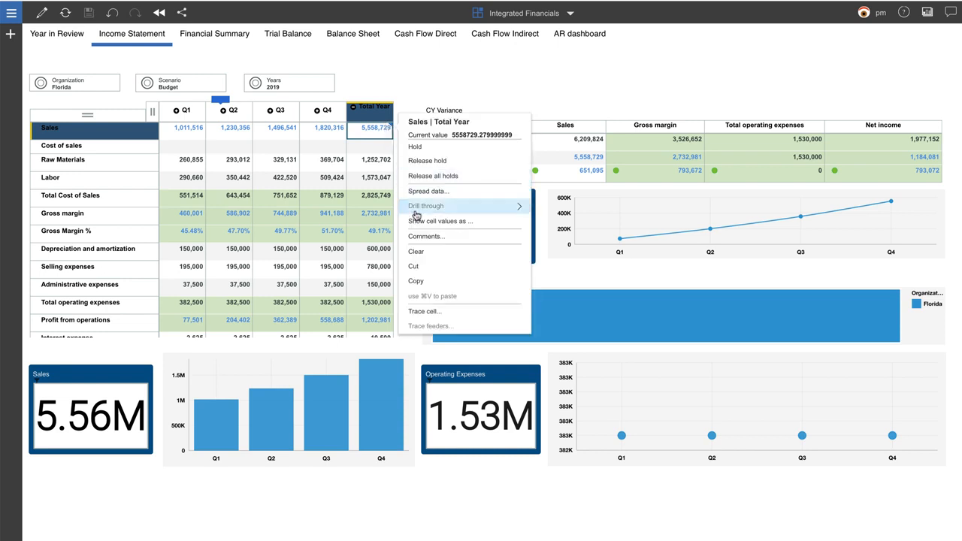
left_click(425, 236)
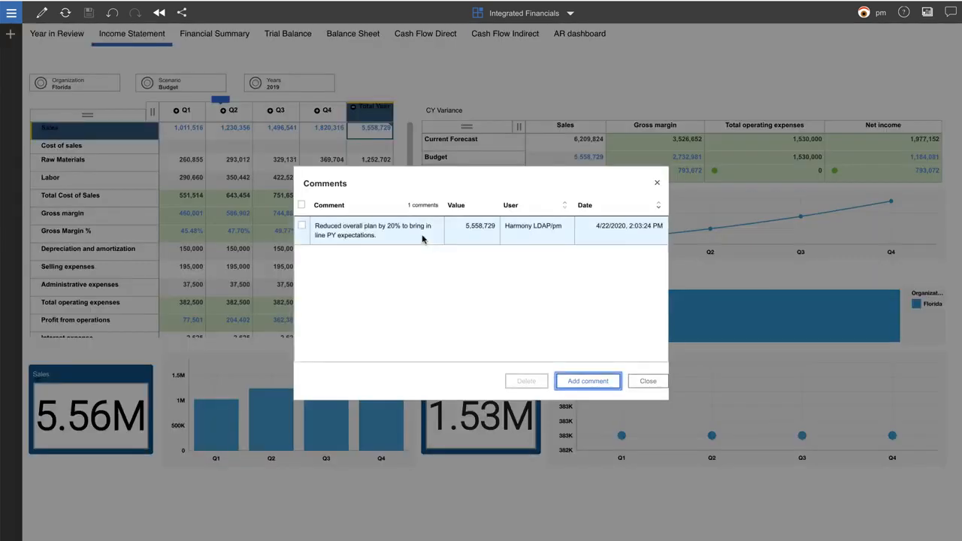
left_click(643, 381)
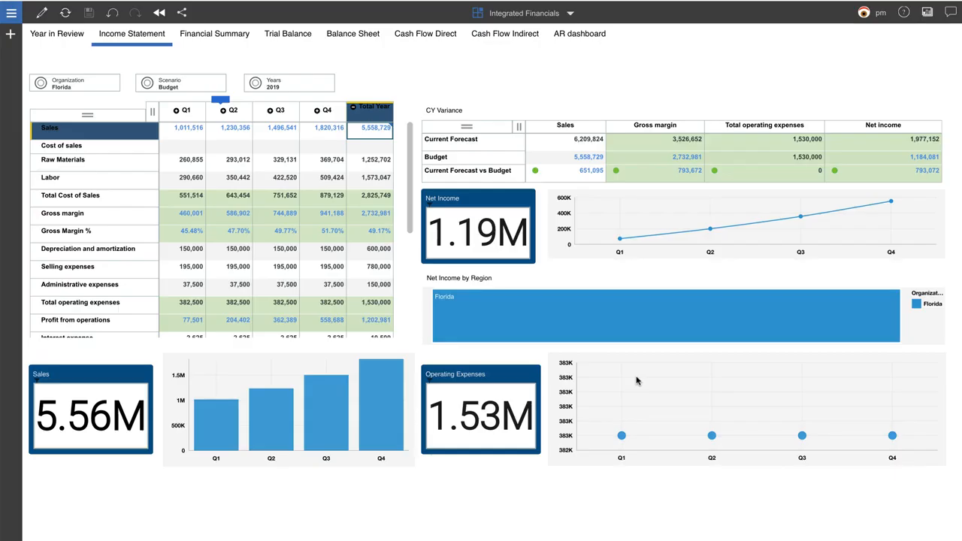
Review the chat requests again, close the chat, and open the Trial Balance sheet
left_click(950, 12)
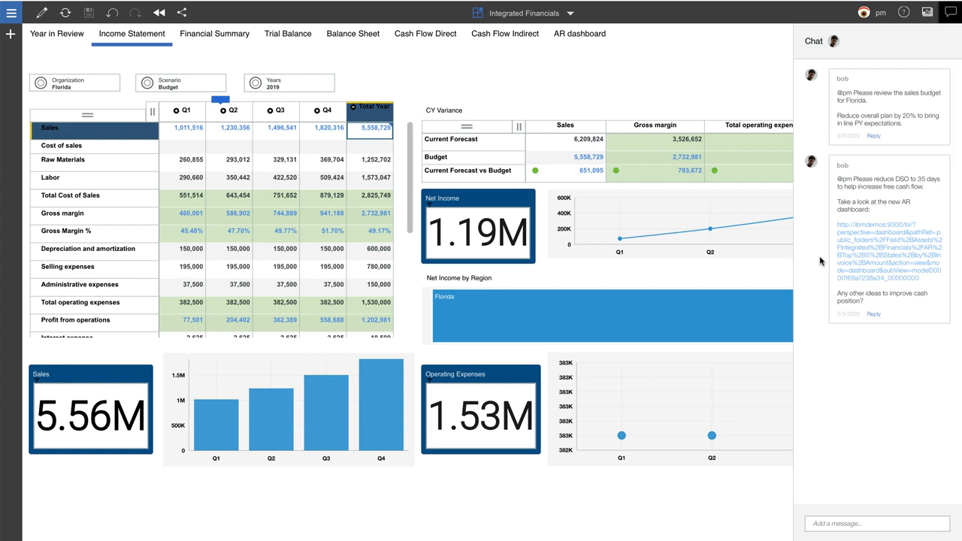
left_click(951, 14)
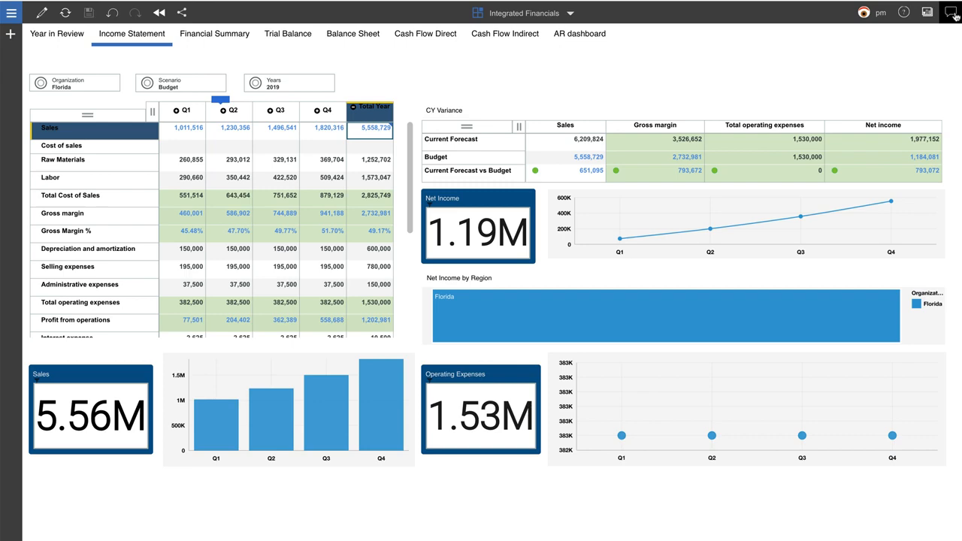
left_click(291, 38)
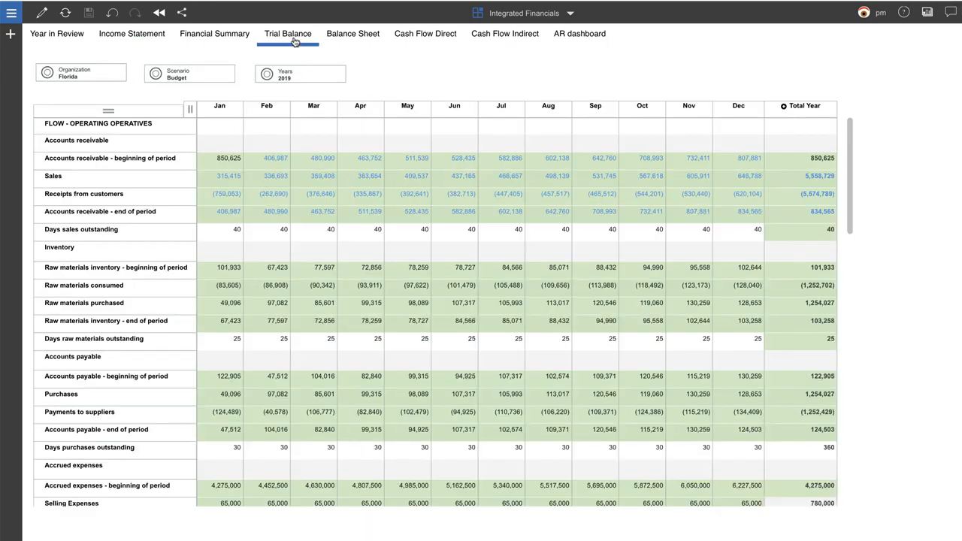
Set Florida's days sales outstanding for the 2019 budget to 35, entering it in the January cell of the accounts receivable section
left_click(199, 232)
left_click(200, 231)
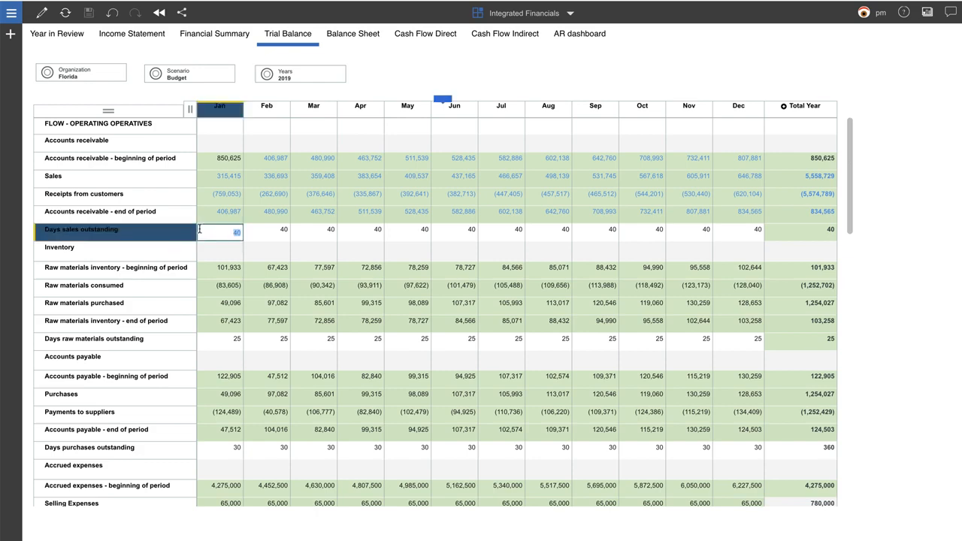
type("35")
key("Return")
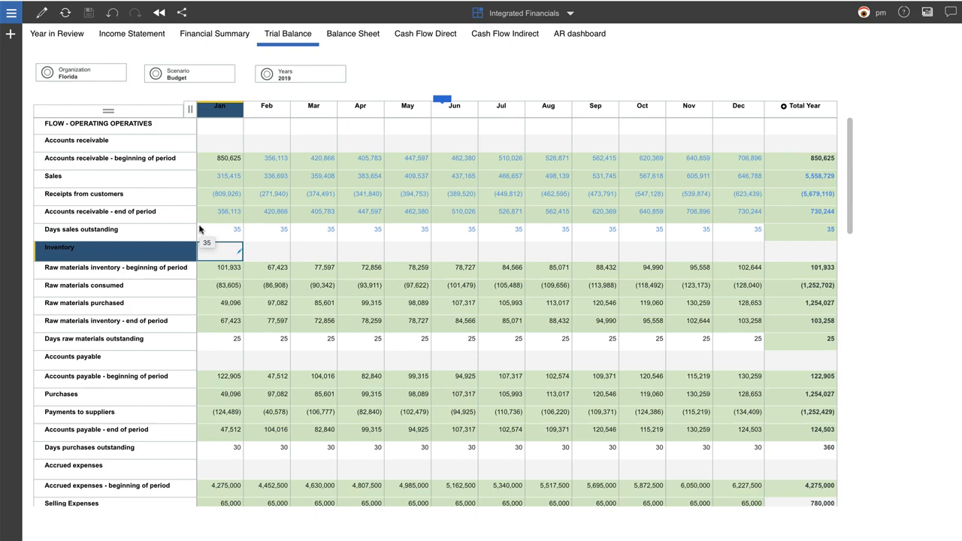
Review the impact on the Balance Sheet, Cash Flow Direct, Cash Flow Indirect and Financial Summary sheets
left_click(349, 37)
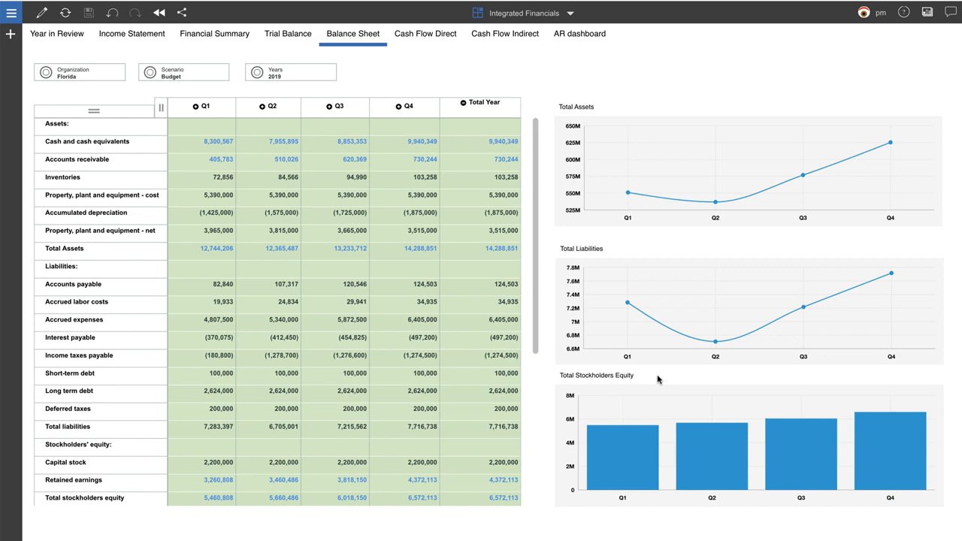
left_click(421, 37)
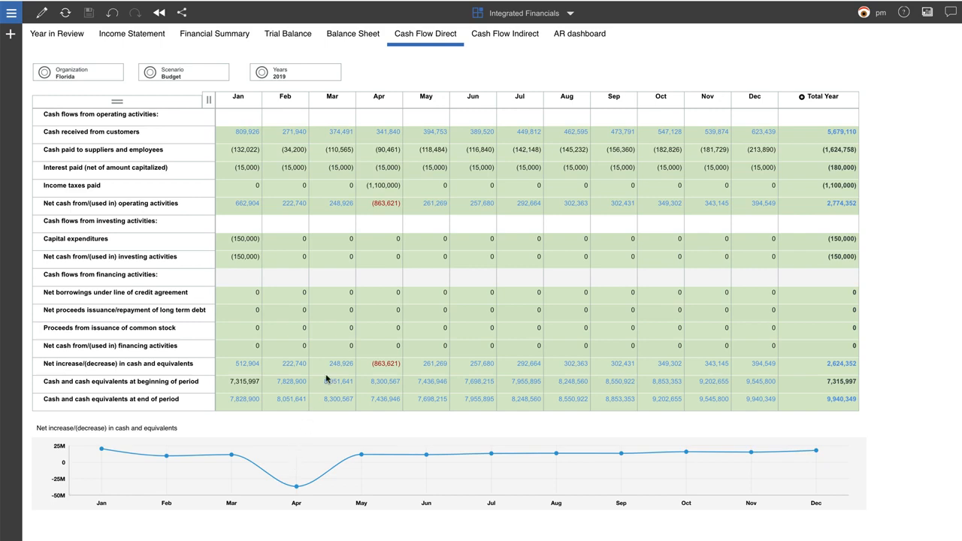
left_click(478, 36)
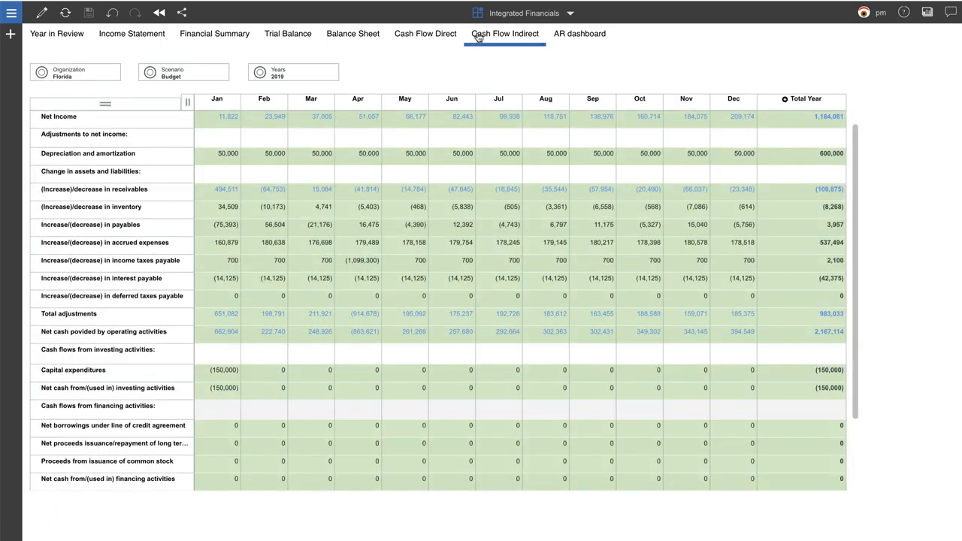
left_click(234, 37)
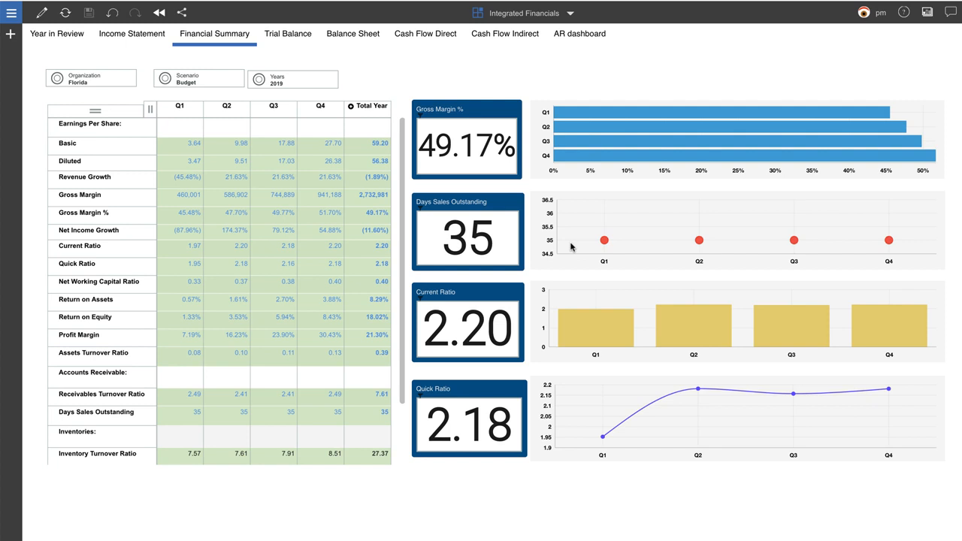
Show the Income Statement for the Corporate organization
left_click(139, 37)
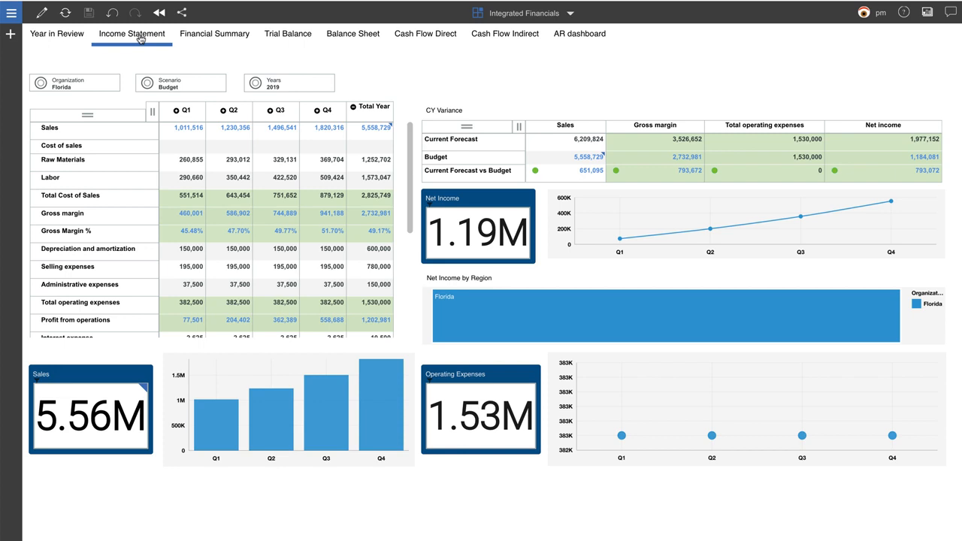
left_click(79, 85)
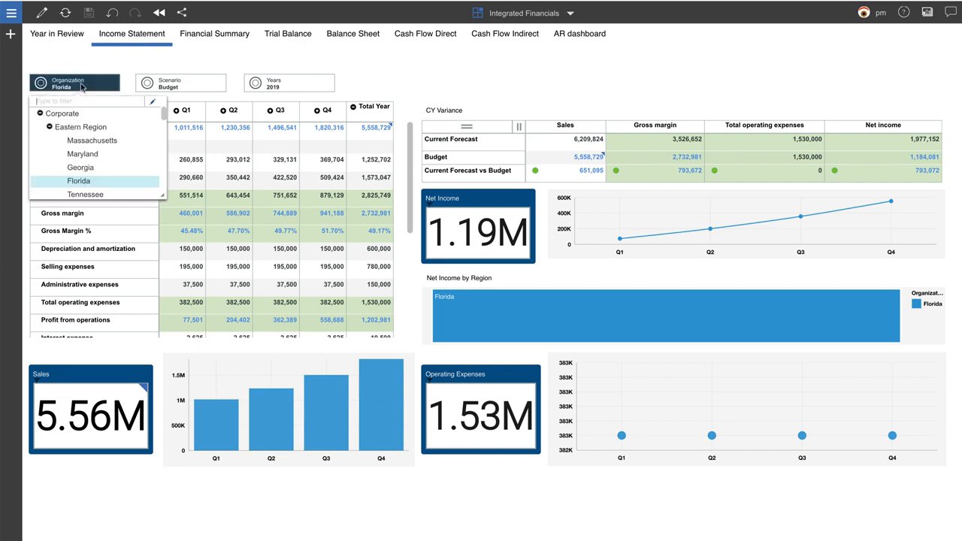
left_click(68, 118)
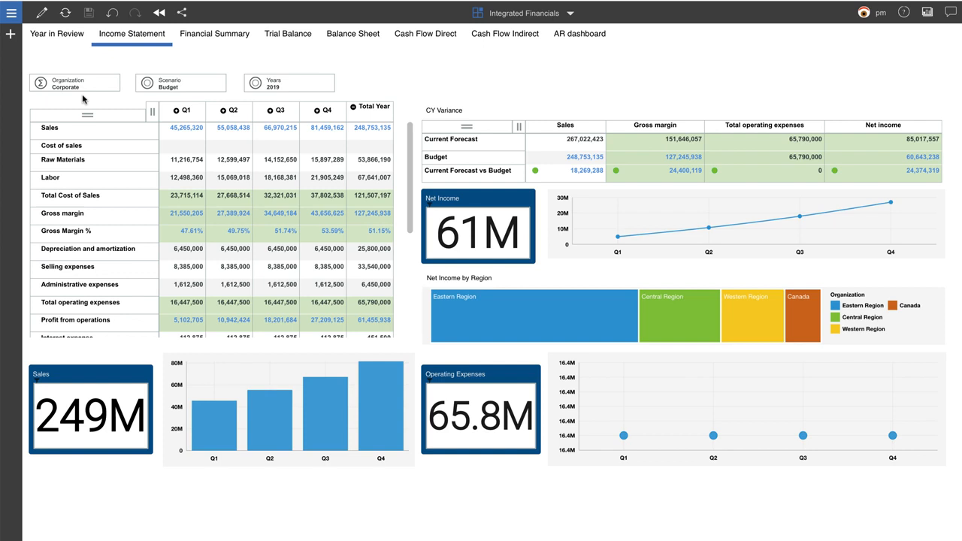
Compare the corporate income statement between Base and the Florida Changes sandbox, and commit the Florida Changes sandbox
left_click(213, 110)
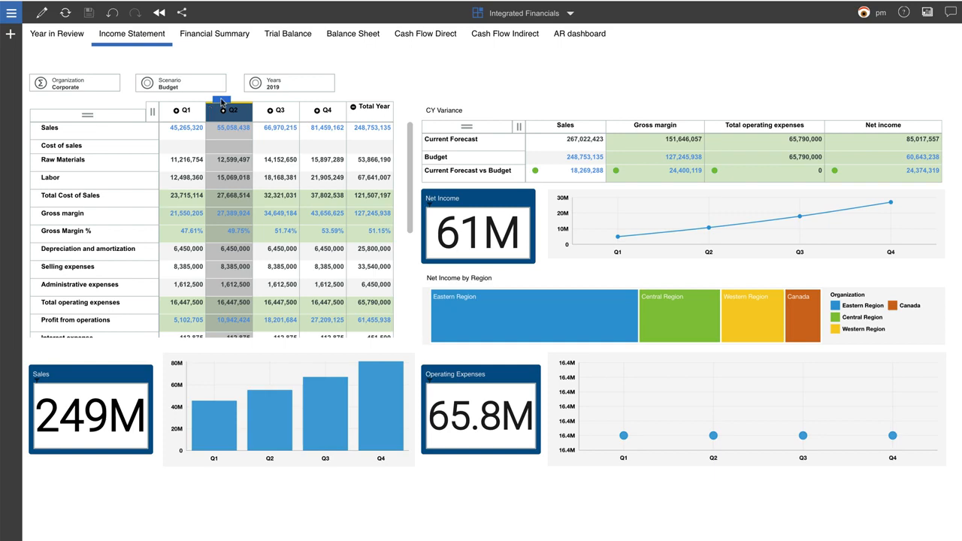
left_click(295, 83)
left_click(290, 69)
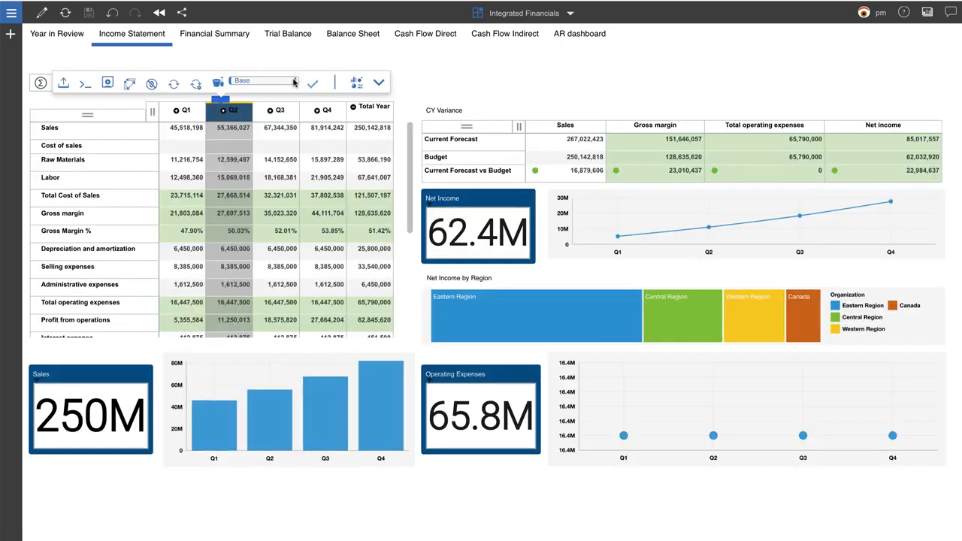
left_click(295, 81)
left_click(285, 88)
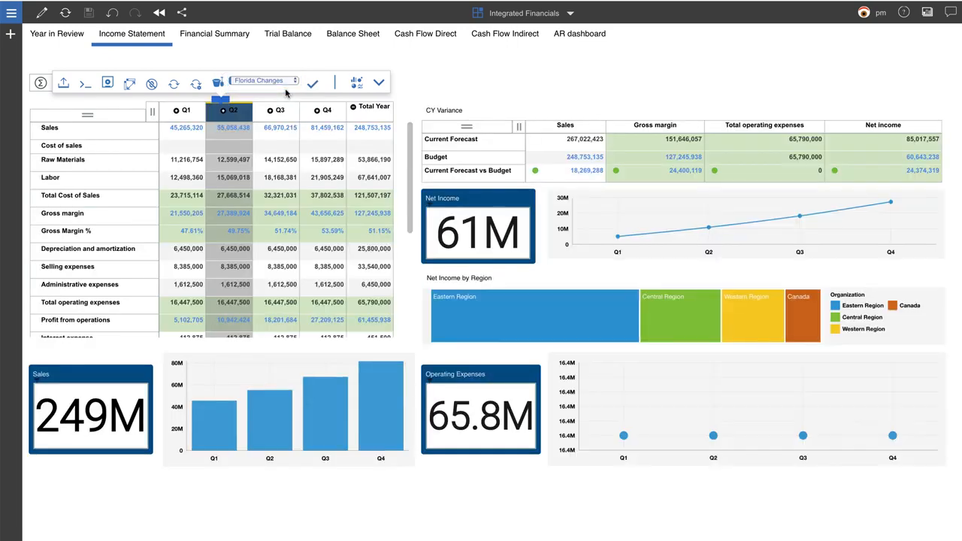
left_click(312, 84)
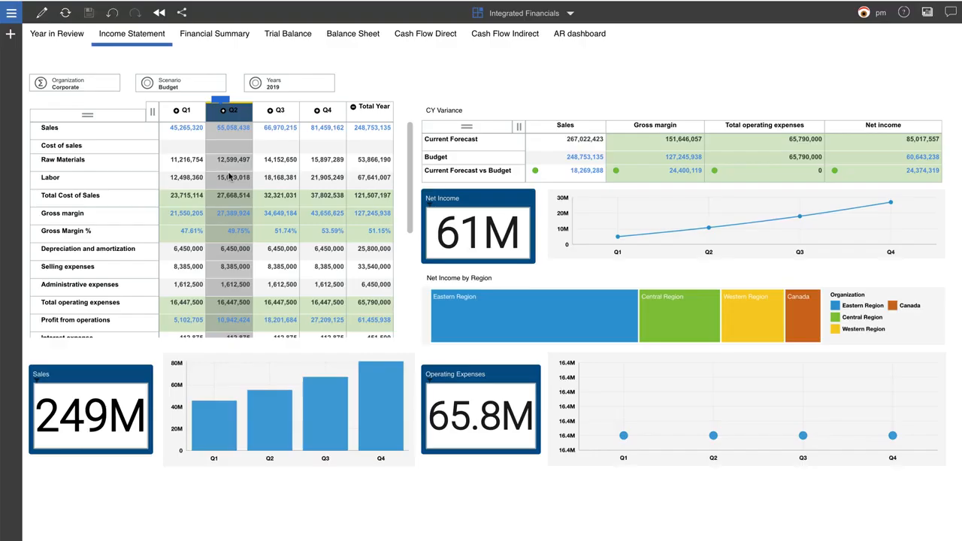
left_click(228, 173)
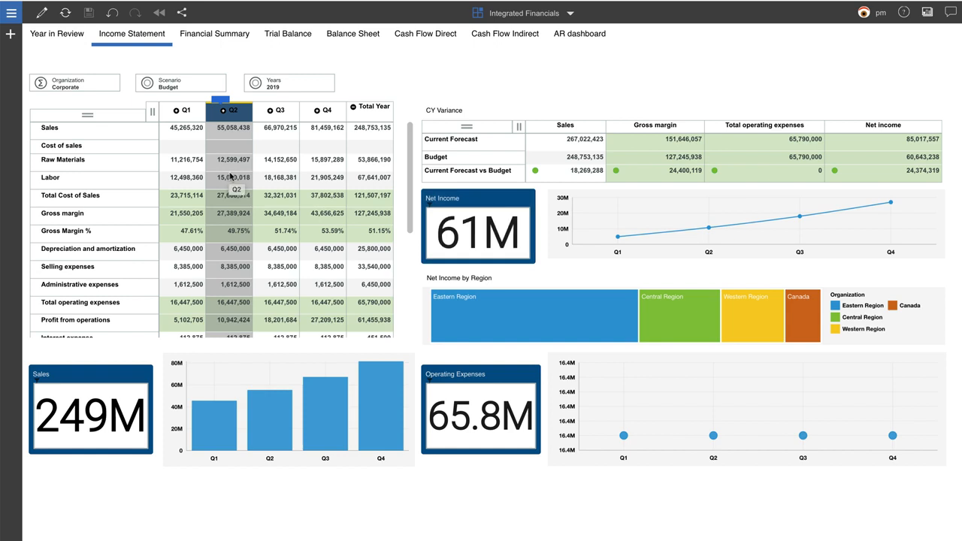
Reply to the chat request about Florida's sales budget, tagging its author, with "All changes for Florida are completed."
left_click(949, 18)
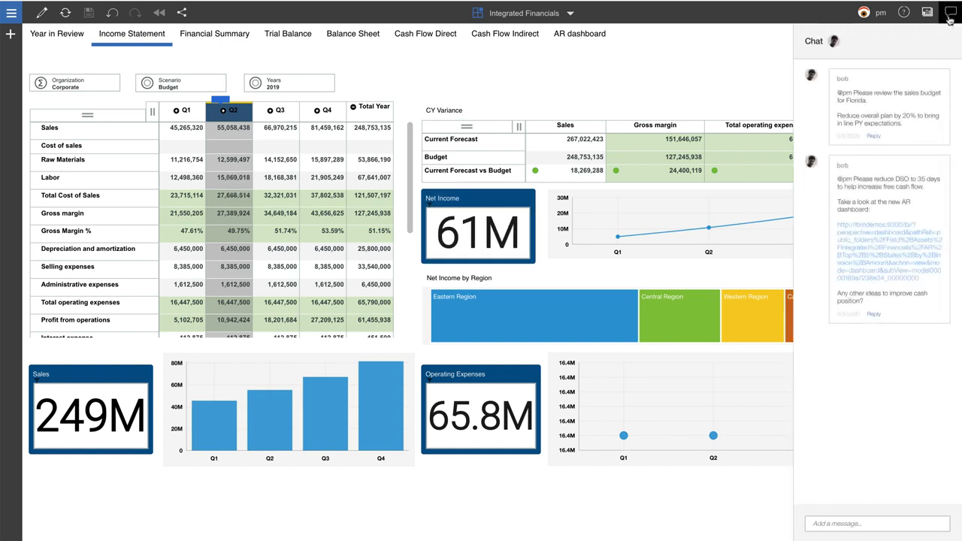
left_click(874, 137)
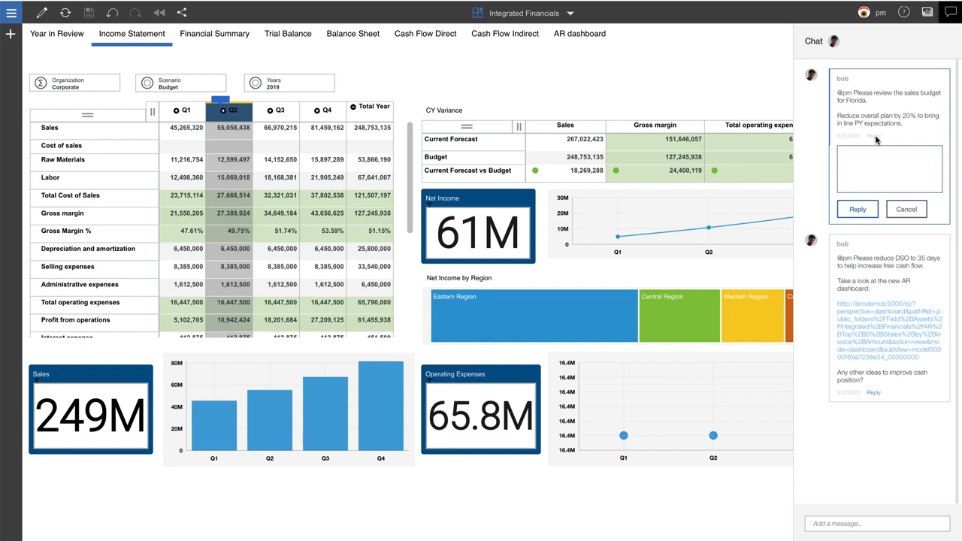
type("@Bob All changes for Florida are completed.")
left_click(851, 206)
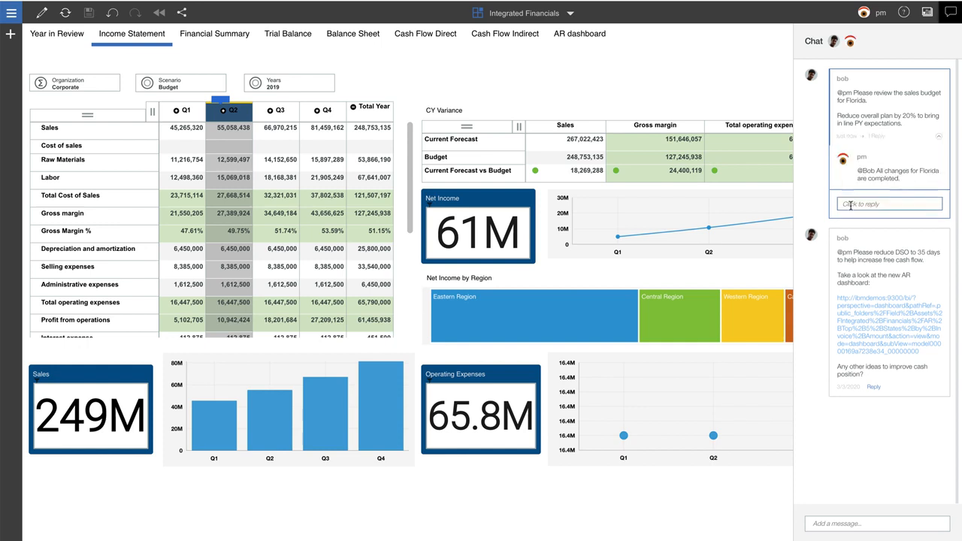